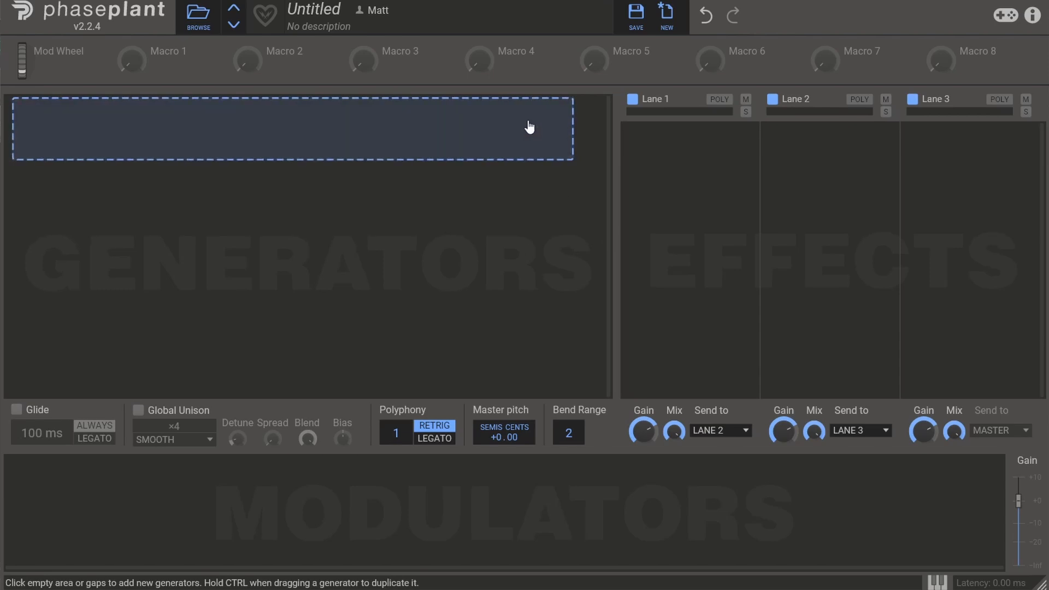
# Add a Wavetable generator and open its default wavetable for editing.
pyautogui.click(533, 125)
pyautogui.click(574, 242)
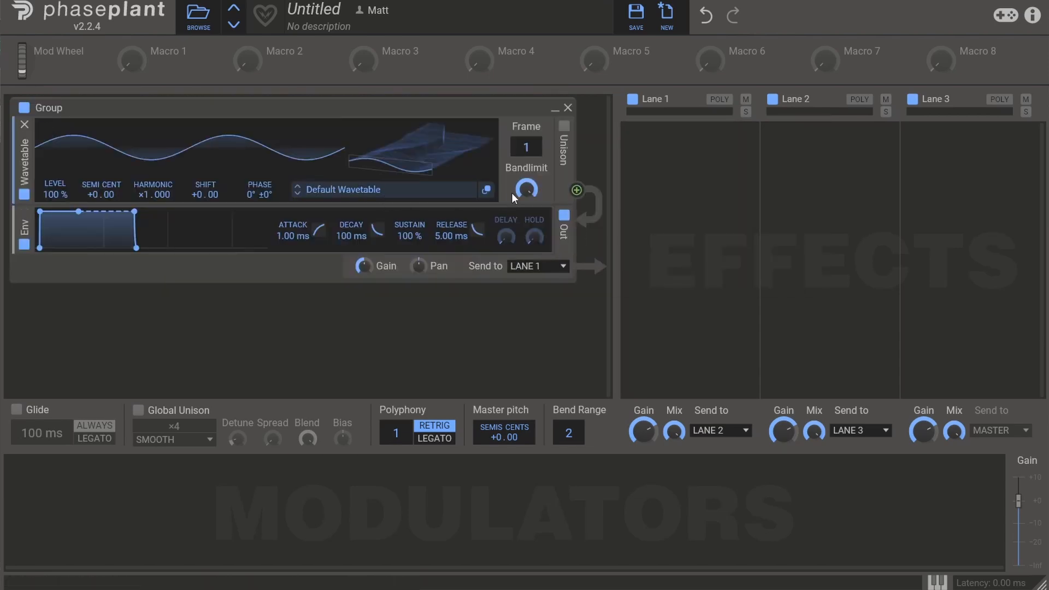
pyautogui.click(486, 189)
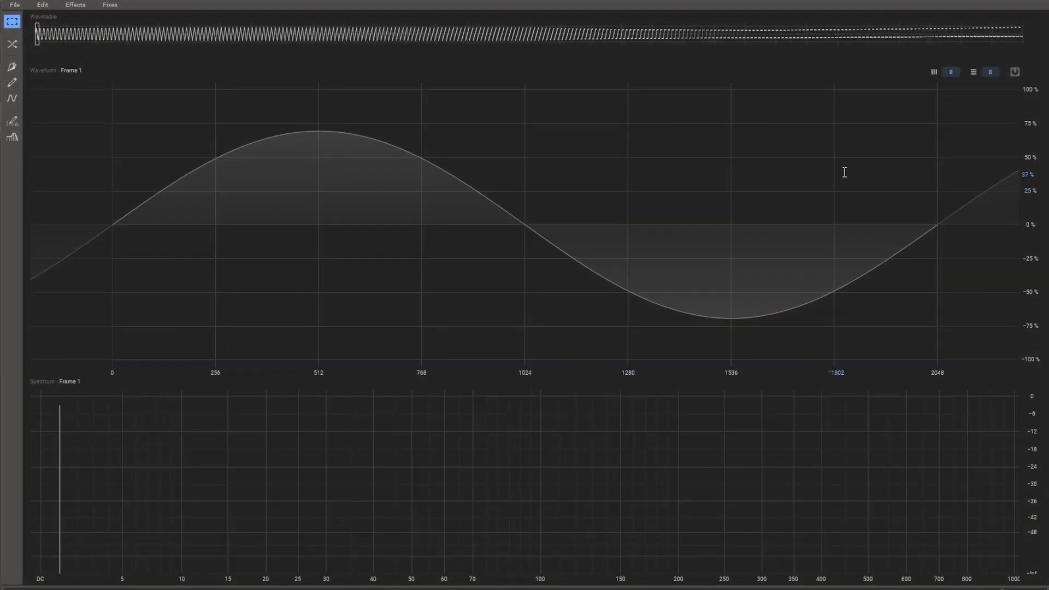
# With the Brush tool, flatten frame 1's waveform near 0% and draw a sharp +100% peak followed by a −100% trough mid-cycle.
pyautogui.click(12, 84)
pyautogui.moveTo(108, 273); pyautogui.dragTo(967, 272)
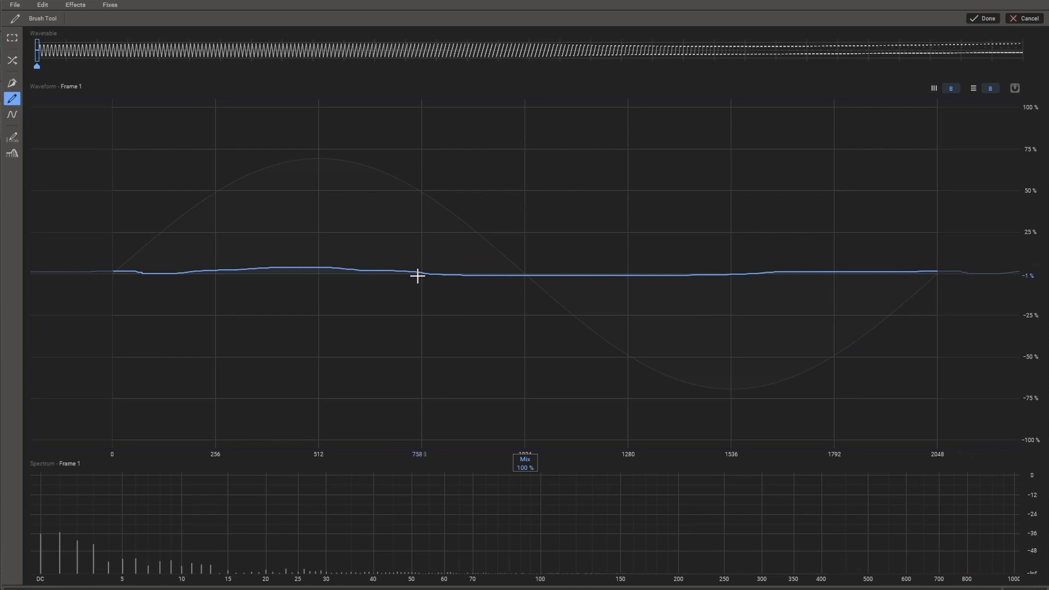
pyautogui.moveTo(417, 276)
pyautogui.mouseDown()
pyautogui.moveTo(510, 108)
pyautogui.moveTo(579, 415)
pyautogui.moveTo(638, 343)
pyautogui.moveTo(668, 275)
pyautogui.mouseUp()
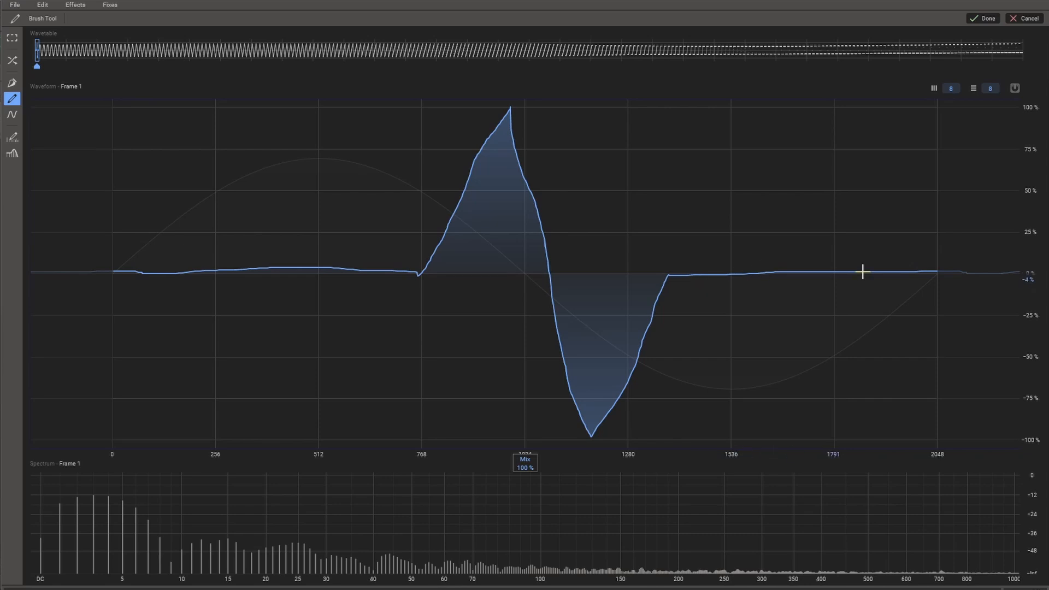
# Brush several small bumps and dips into the flat portions before and after the main peak of frame 1.
pyautogui.moveTo(828, 283); pyautogui.dragTo(777, 273)
pyautogui.moveTo(200, 288); pyautogui.dragTo(238, 258)
pyautogui.moveTo(314, 246)
pyautogui.mouseDown()
pyautogui.moveTo(330, 297)
pyautogui.moveTo(345, 269)
pyautogui.mouseUp()
pyautogui.moveTo(132, 283); pyautogui.dragTo(146, 268)
pyautogui.moveTo(927, 282); pyautogui.dragTo(896, 272)
pyautogui.moveTo(735, 273); pyautogui.dragTo(766, 271)
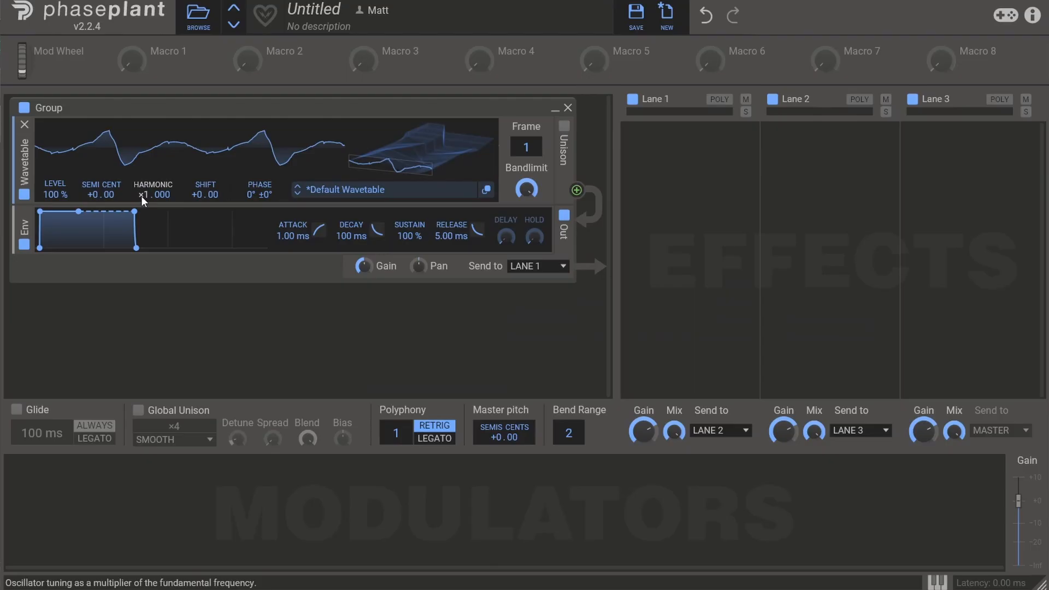
# Set the wavetable oscillator's Harmonic to ×0.000 and its frequency Shift to 90 Hz.
pyautogui.moveTo(141, 196); pyautogui.dragTo(141, 229)
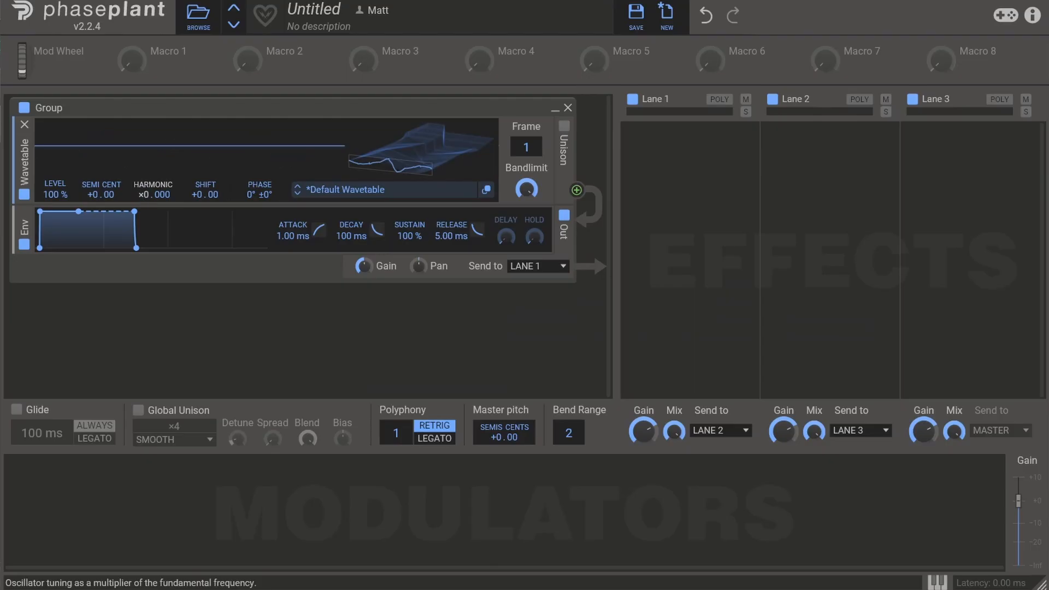
pyautogui.rightClick(192, 195)
pyautogui.write('90 Hz')
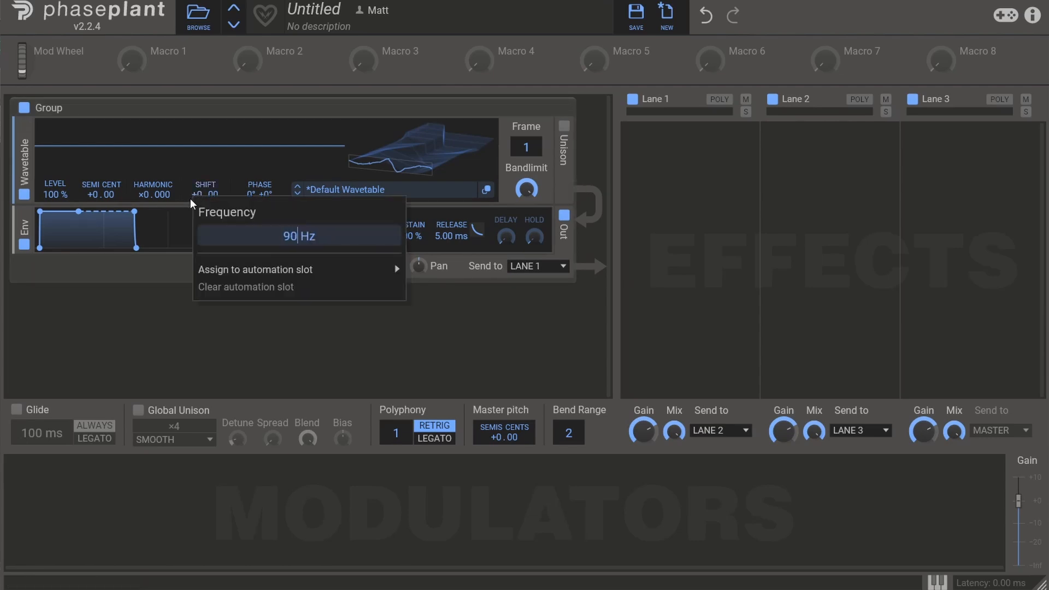
pyautogui.press('Return')
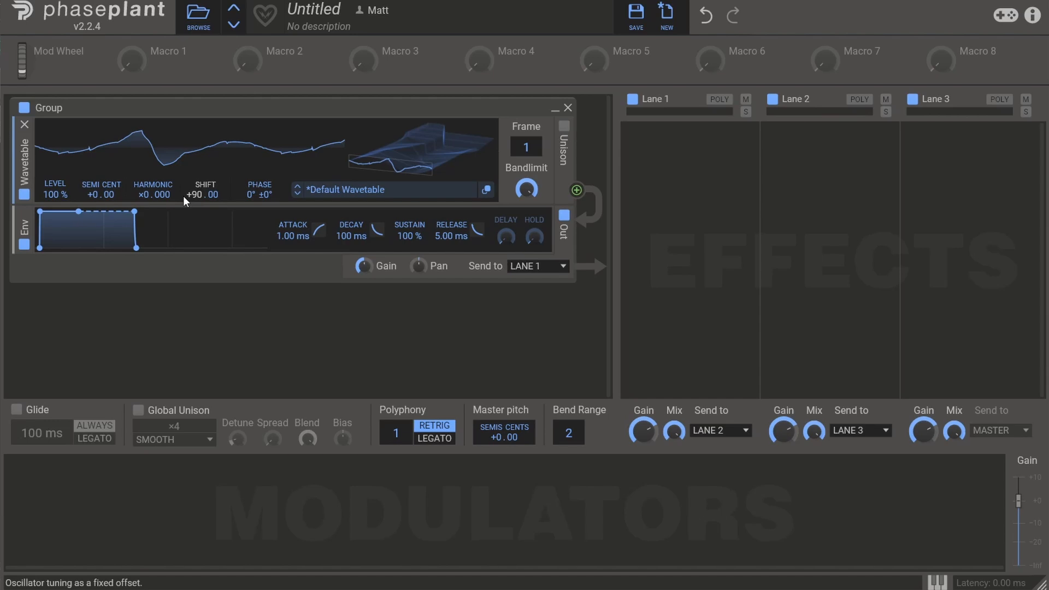
# Duplicate the wavetable generator within the group and set the copy's phase offset to 180°.
pyautogui.moveTo(24, 163); pyautogui.dragTo(40, 218)
pyautogui.click(264, 258)
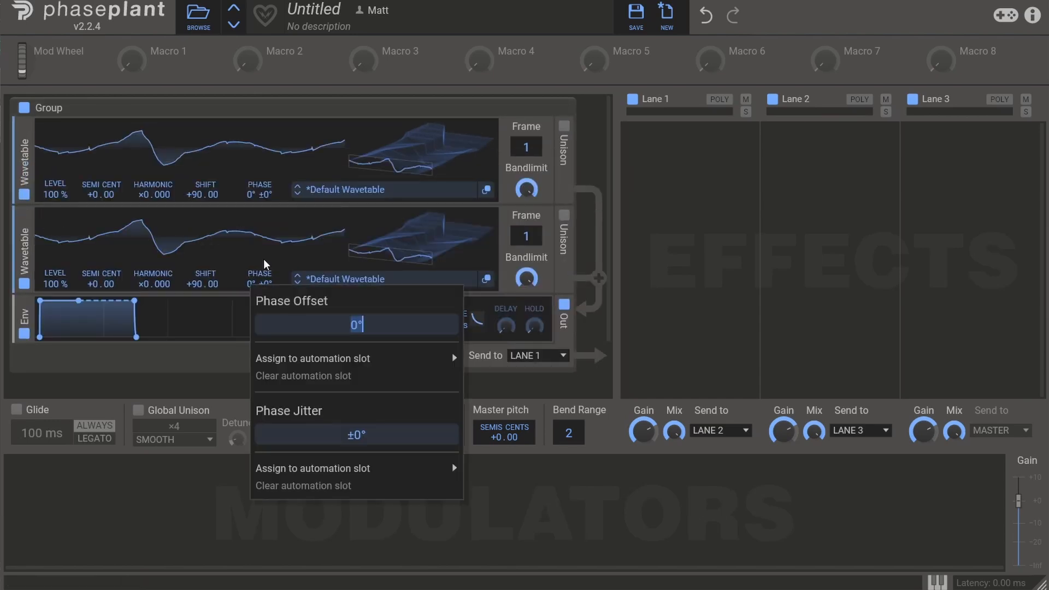
pyautogui.write('180')
pyautogui.press('Return')
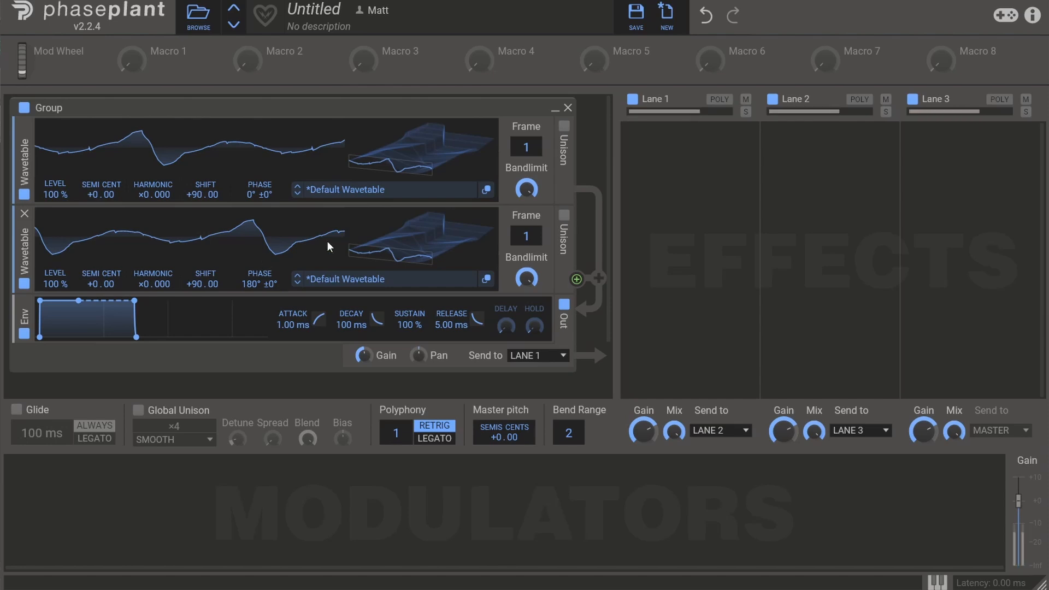
# Add a Random modulator with Smooth at 100% and a rate of about 9.28 Hz.
pyautogui.click(133, 483)
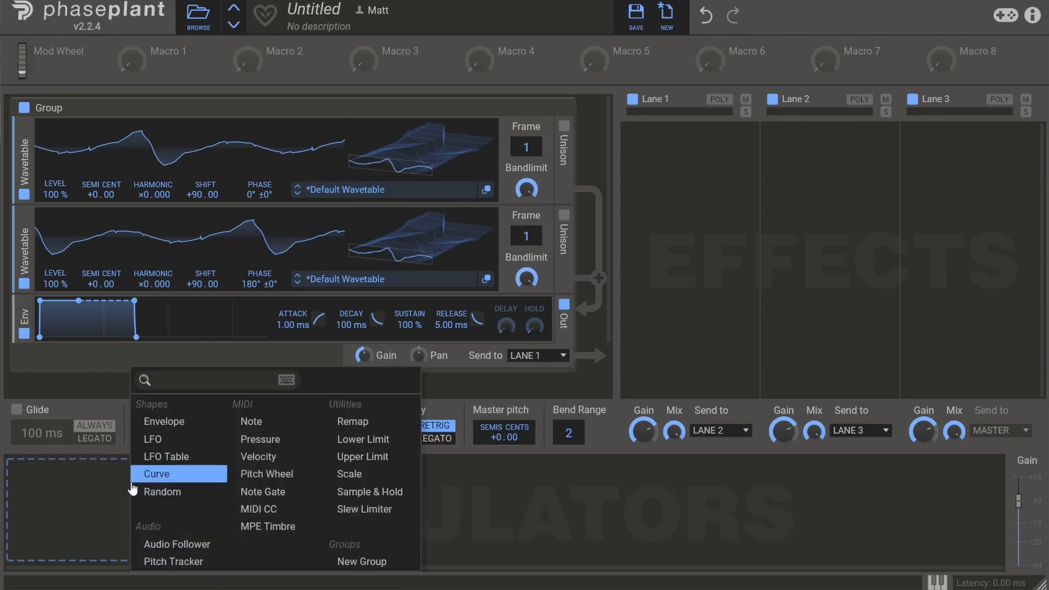
pyautogui.click(163, 489)
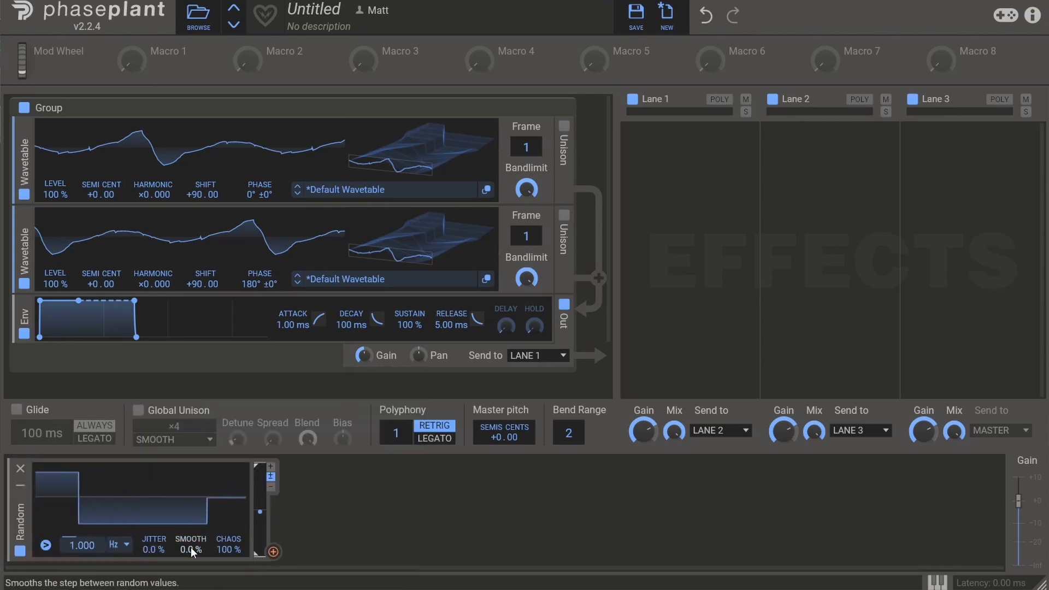
pyautogui.moveTo(191, 550); pyautogui.dragTo(191, 481)
pyautogui.moveTo(82, 546); pyautogui.dragTo(82, 495)
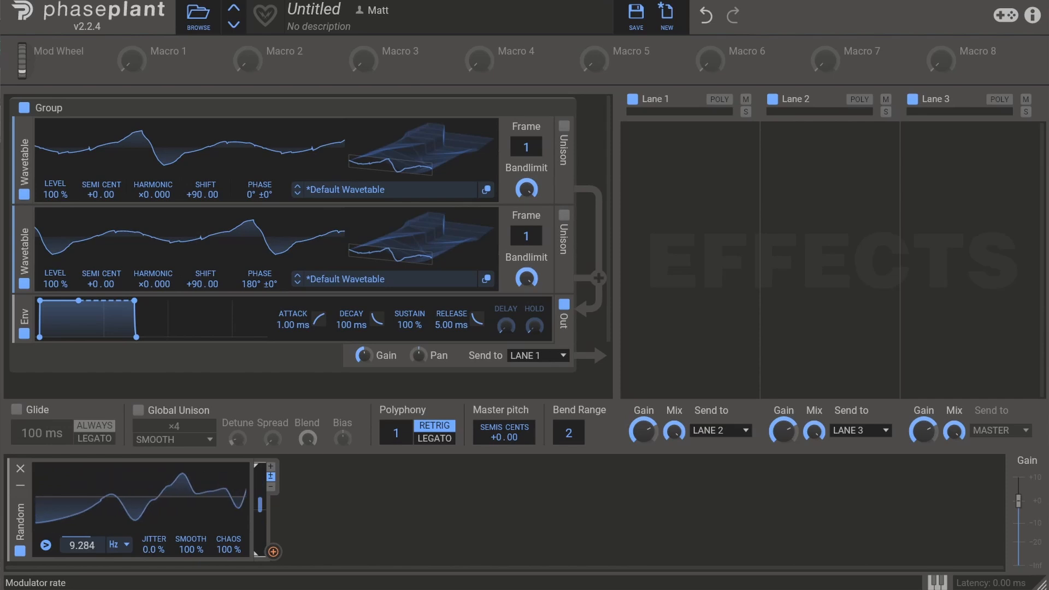
# Assign the Random modulator to the frequency Shift of both wavetables at a small depth and raise its rate to 11.37 Hz.
pyautogui.rightClick(207, 207)
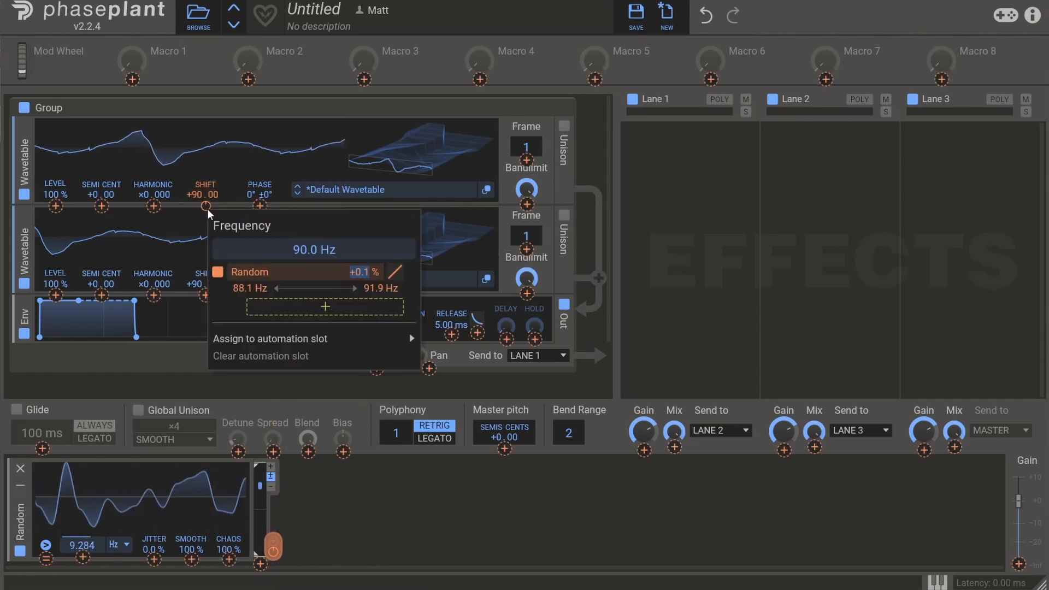
pyautogui.click(240, 166)
pyautogui.moveTo(274, 513); pyautogui.dragTo(205, 295)
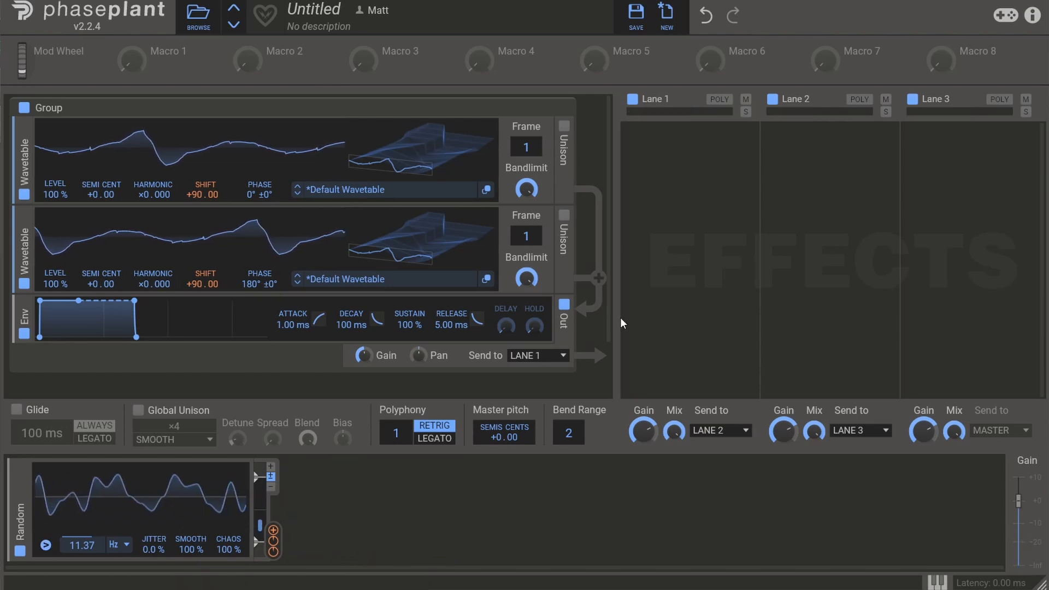
# Add a Noise generator in a new group below the wavetables and turn that group's output gain fully down.
pyautogui.scroll(-2, 572, 310)
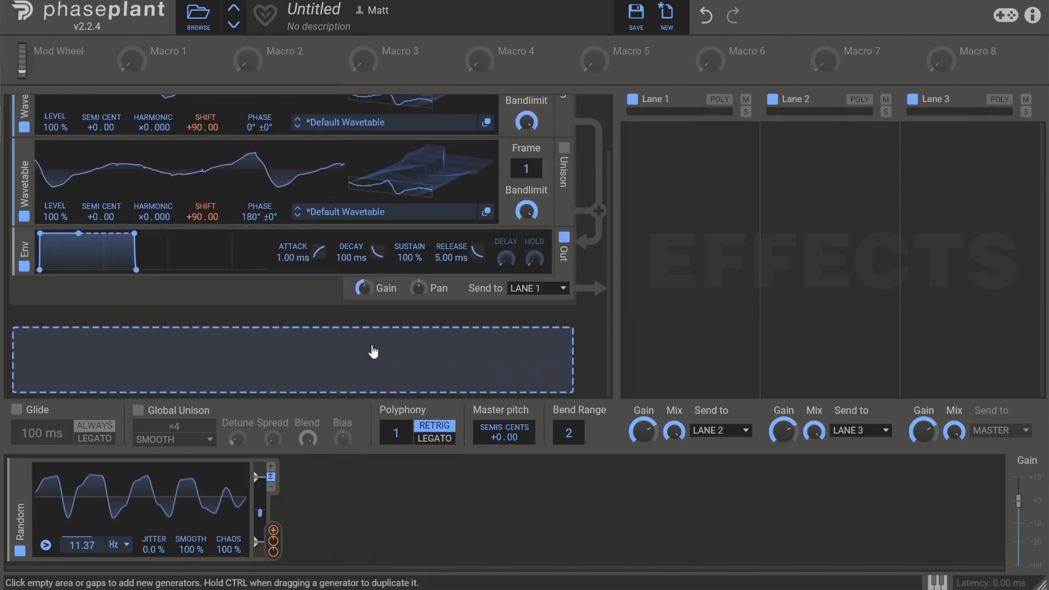
pyautogui.click(374, 356)
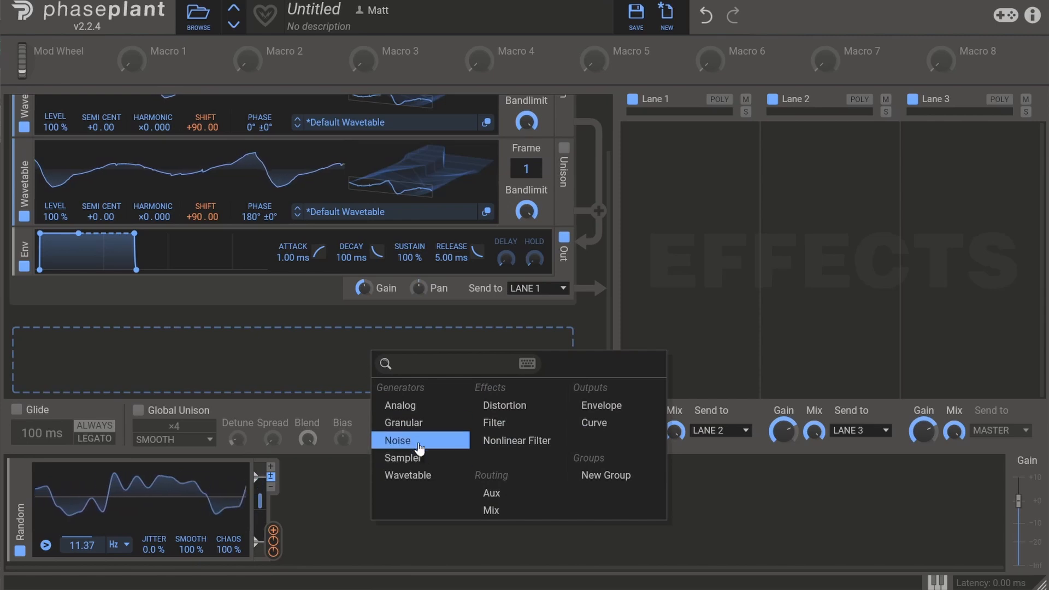
pyautogui.click(398, 435)
pyautogui.scroll(-1, 177, 309)
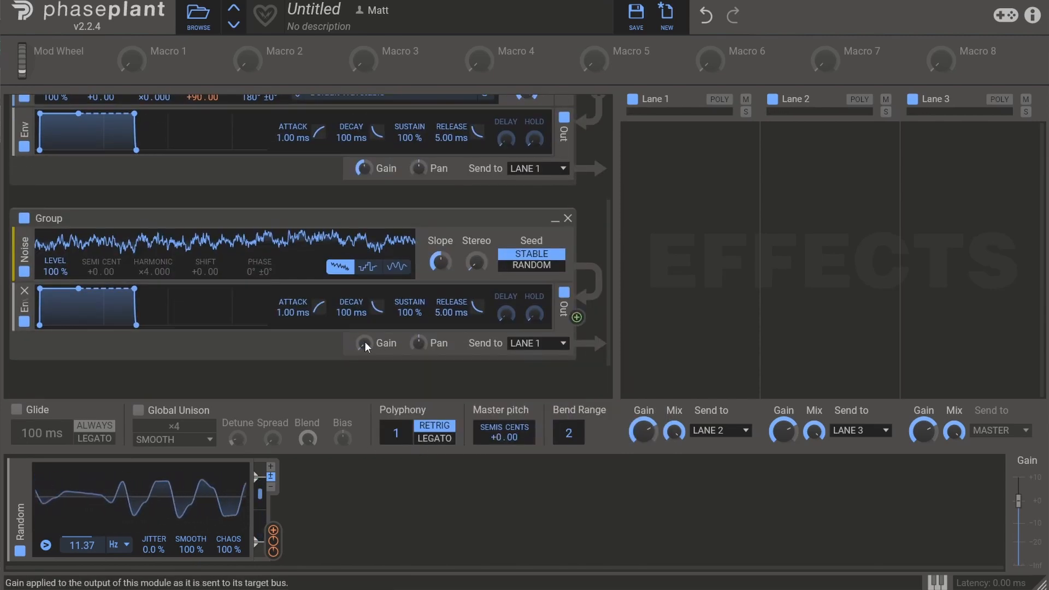
pyautogui.scroll(1, 546, 265)
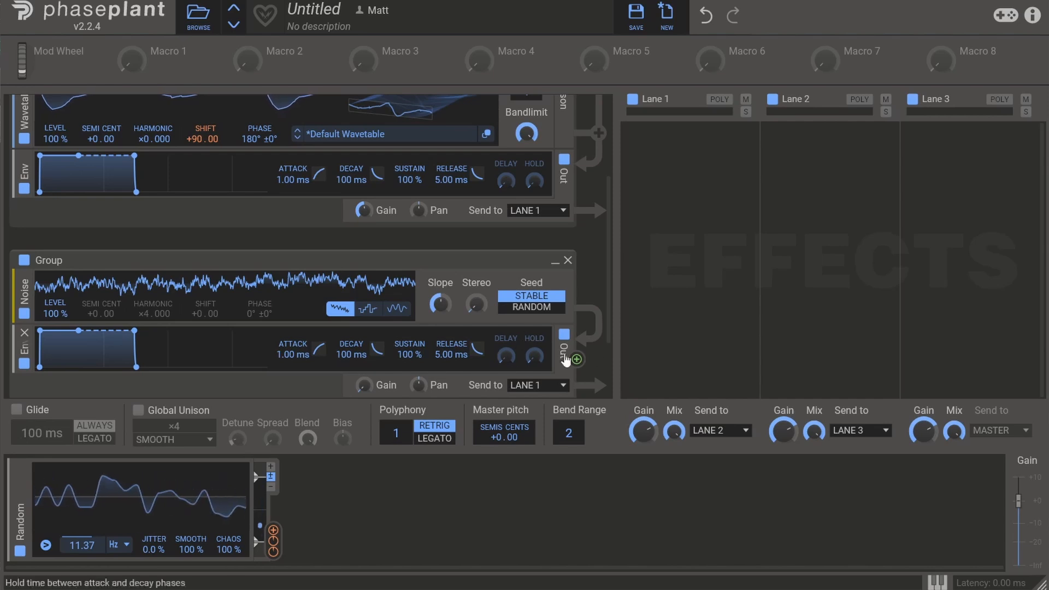
# Modulate the Level of both wavetables with the audio output of the noise group's envelope.
pyautogui.click(580, 360)
pyautogui.scroll(2, 229, 249)
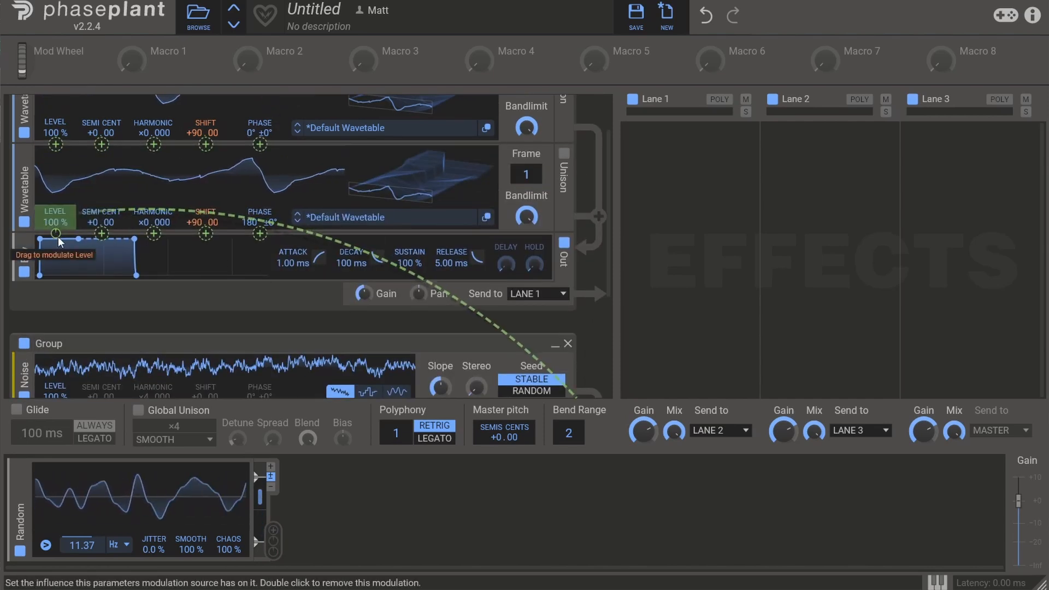
pyautogui.scroll(2, 182, 274)
pyautogui.rightClick(57, 206)
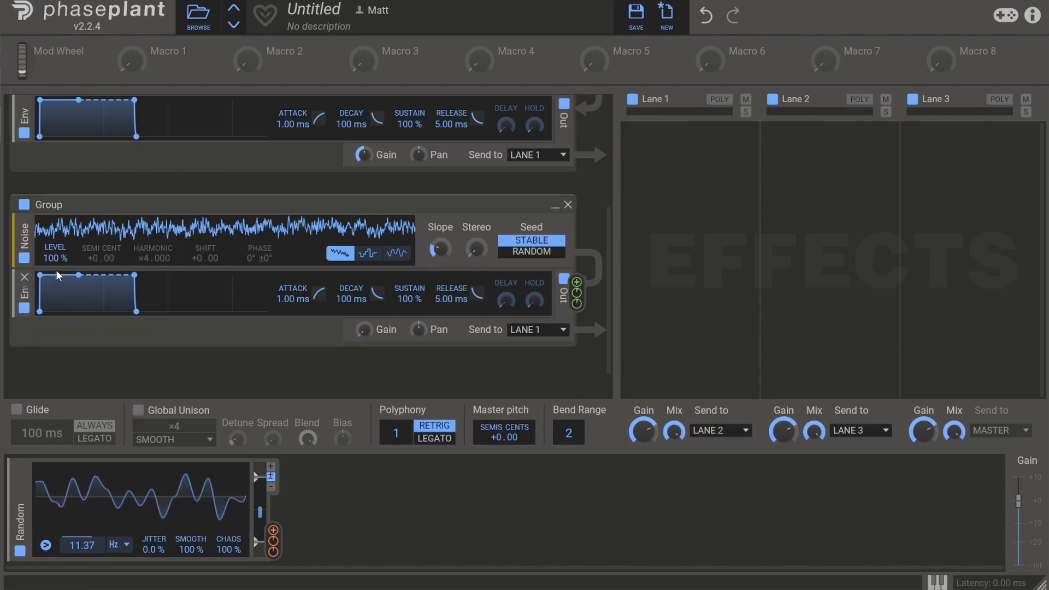
# Insert a high-pass Filter between the noise and its envelope, raise its cutoff, and lower the noise level to 73%.
pyautogui.click(69, 276)
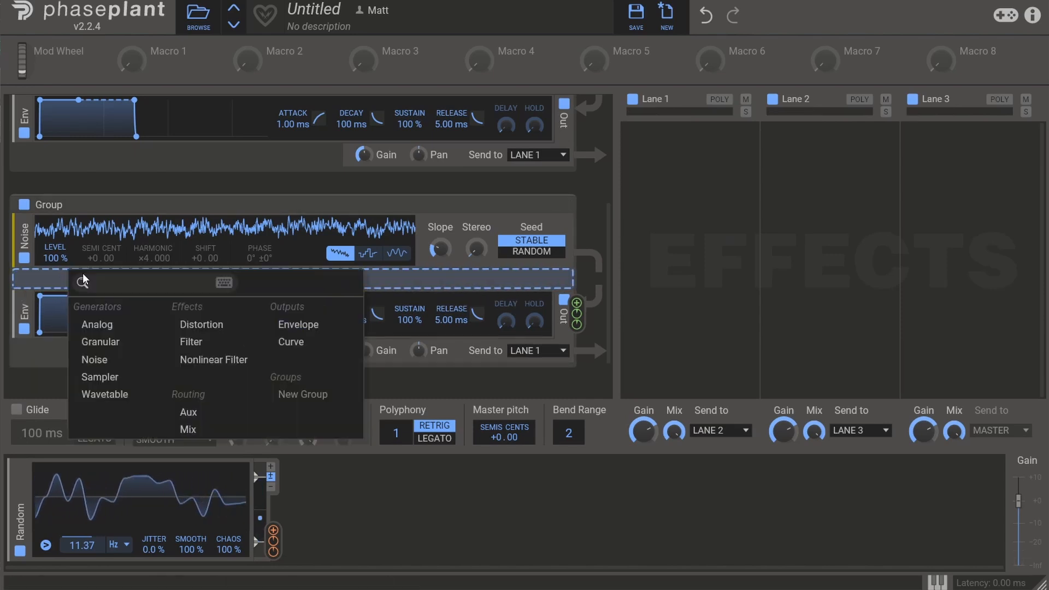
pyautogui.click(207, 340)
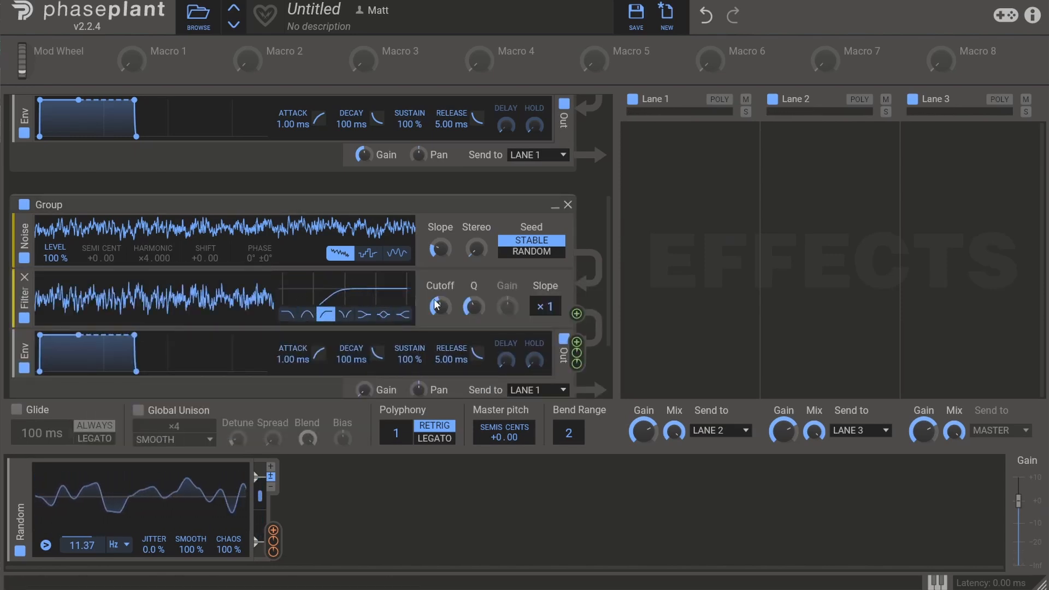
pyautogui.moveTo(440, 306)
pyautogui.moveTo(441, 306)
pyautogui.mouseDown()
pyautogui.moveTo(442, 271)
pyautogui.moveTo(440, 315)
pyautogui.mouseUp()
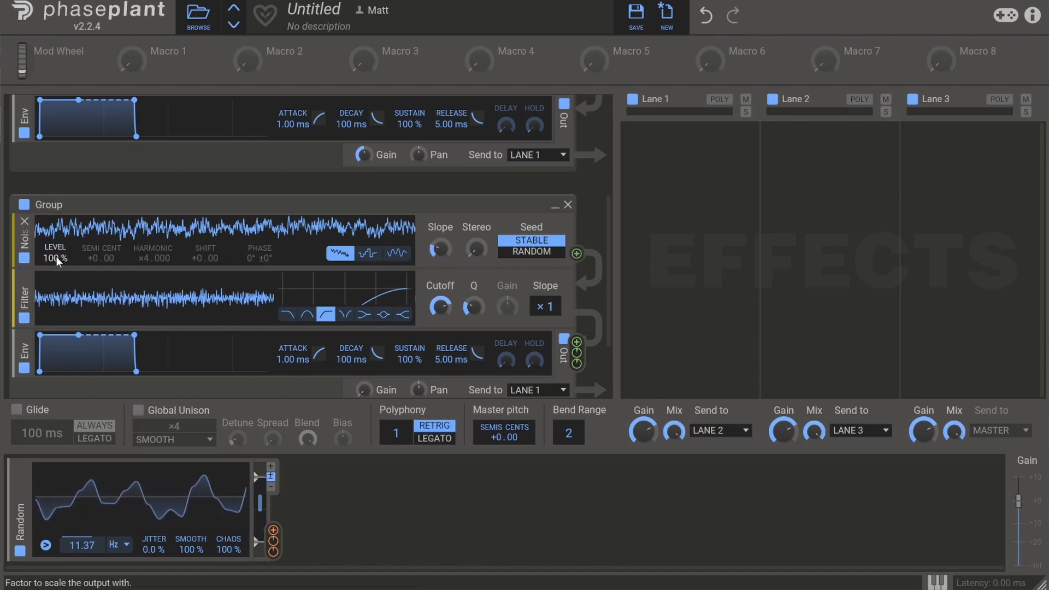
pyautogui.moveTo(56, 257)
pyautogui.mouseDown()
pyautogui.moveTo(56, 338)
pyautogui.moveTo(56, 256)
pyautogui.moveTo(56, 277)
pyautogui.mouseUp()
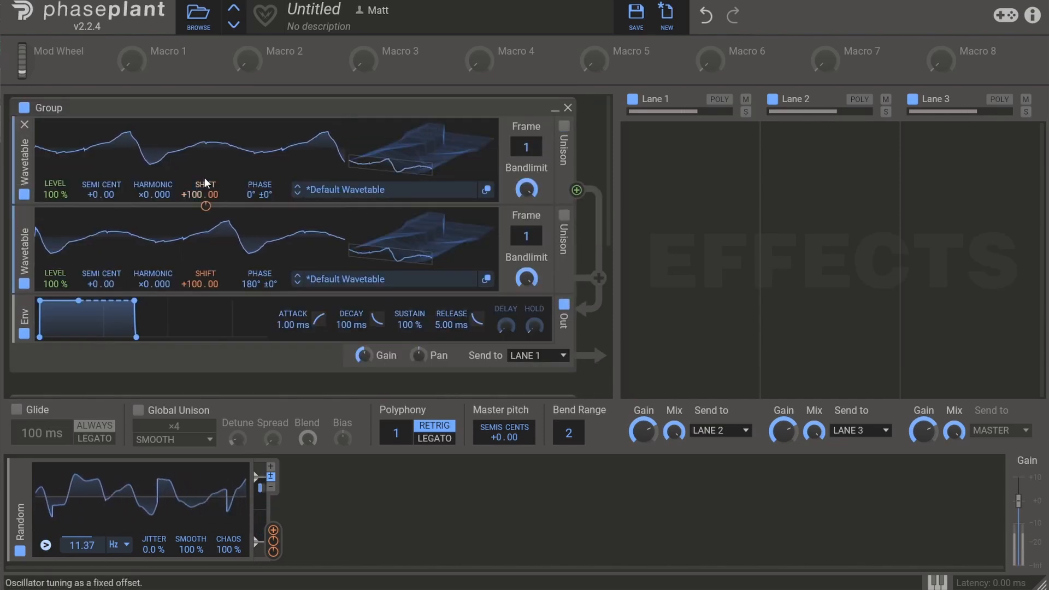
# Set the frequency Shift of both wavetables to 105 Hz.
pyautogui.rightClick(192, 188)
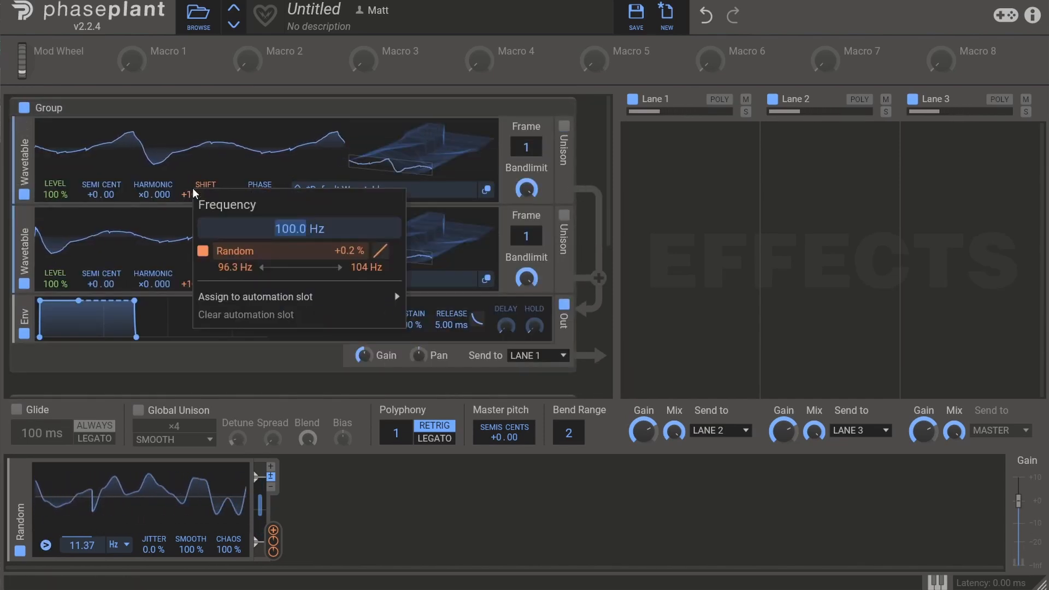
pyautogui.write('115')
pyautogui.press('Return')
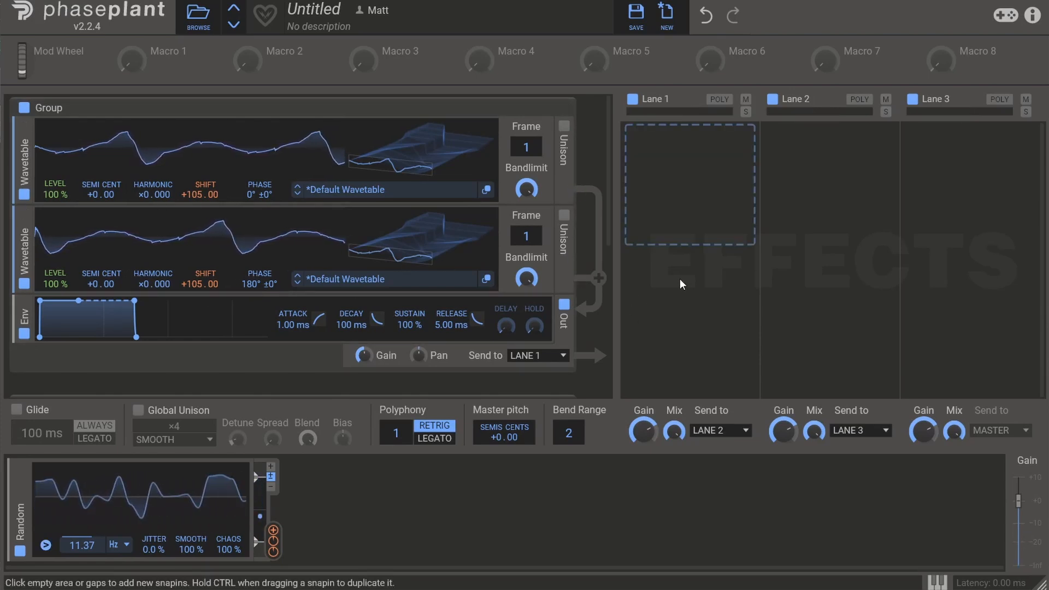
# Add a high-pass filter with Q about 0.48 to Lane 1 and a low-pass filter with Q about 0.5 to Lane 2.
pyautogui.click(691, 225)
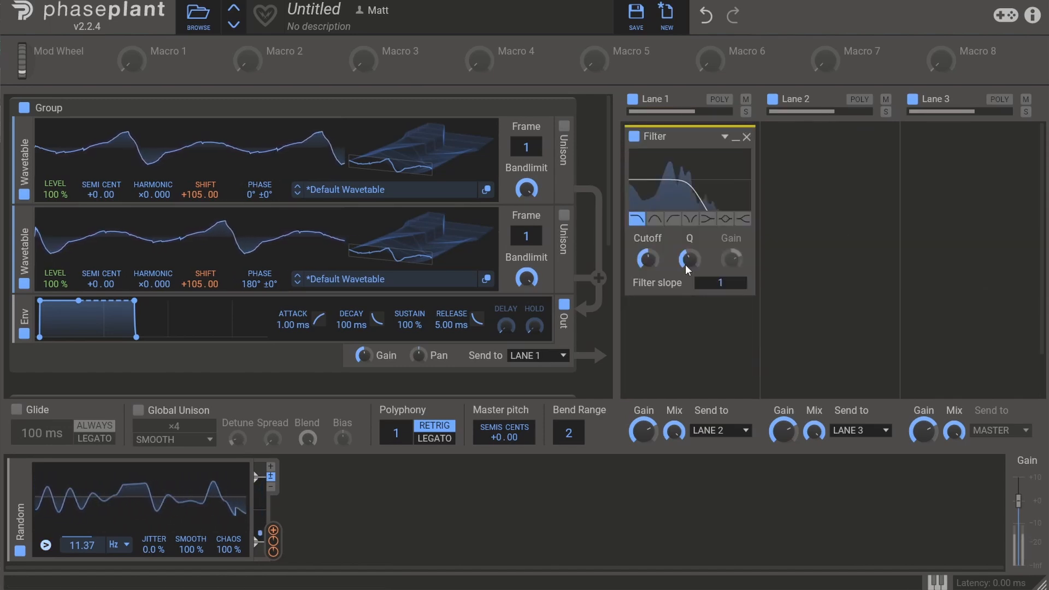
pyautogui.click(672, 221)
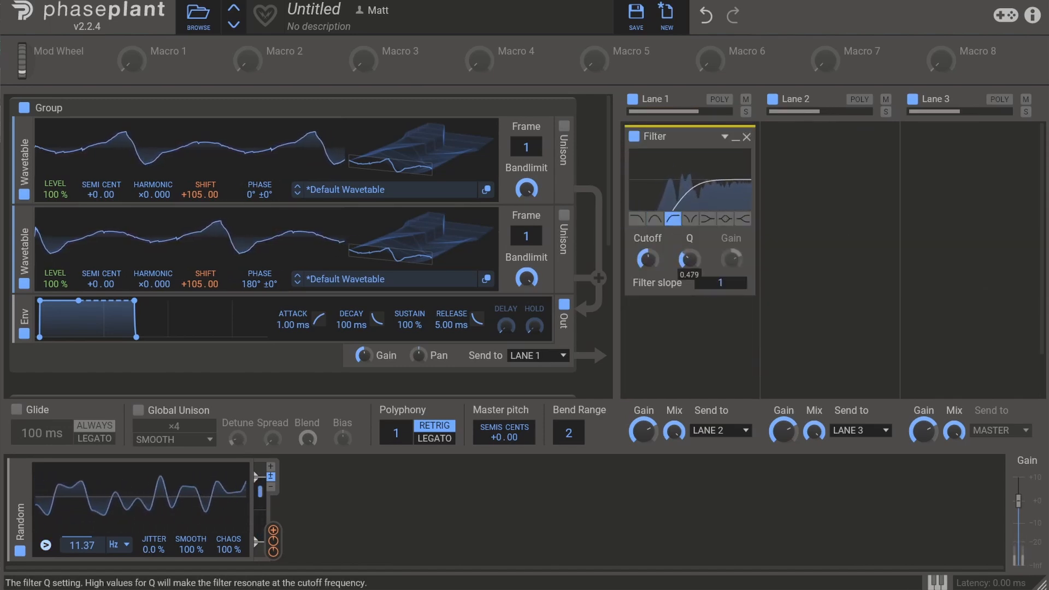
pyautogui.moveTo(654, 257); pyautogui.dragTo(654, 262)
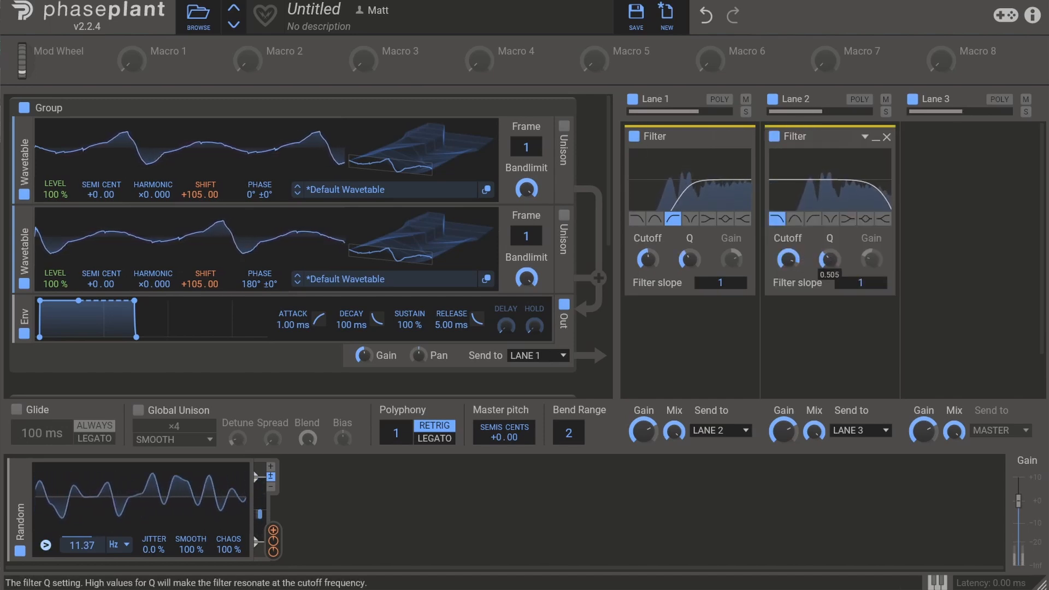
# Add a Convolver to Lane 3, try the Large Membrane microphone impulse response, and load Loudness.
pyautogui.click(973, 232)
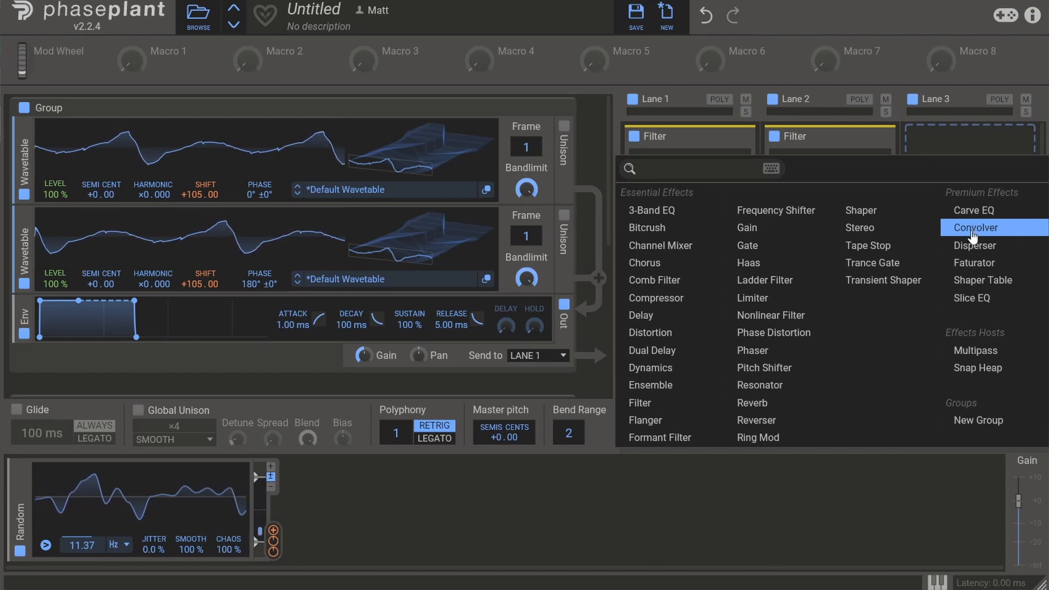
pyautogui.click(973, 228)
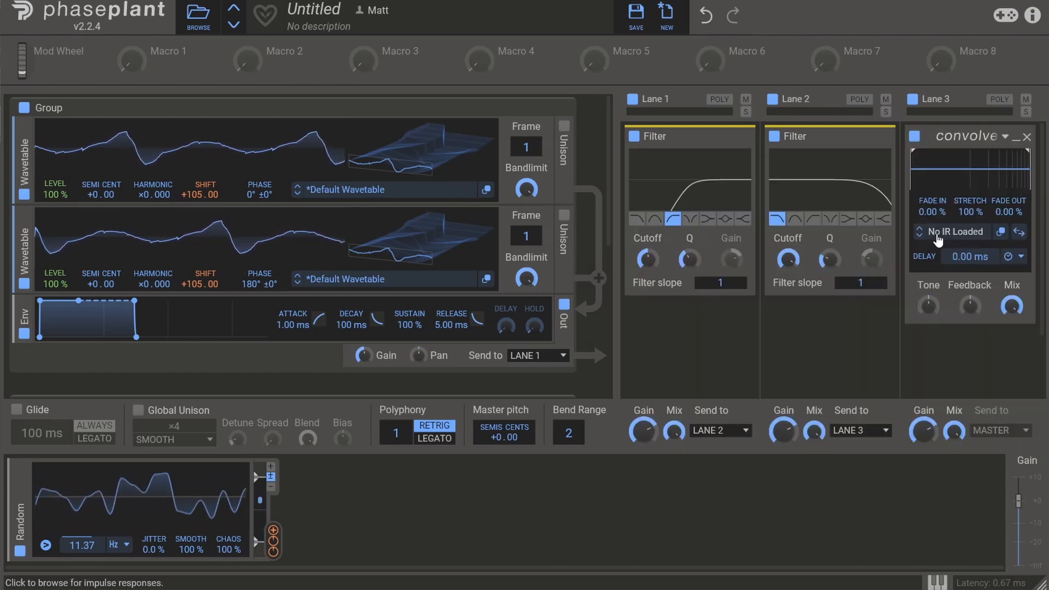
pyautogui.click(938, 239)
pyautogui.click(860, 426)
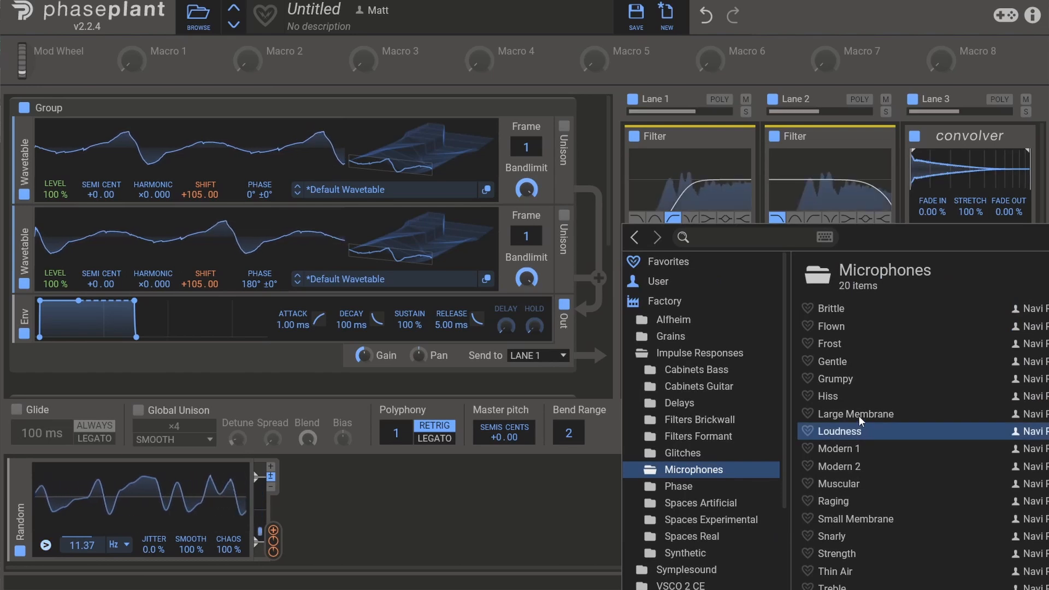
pyautogui.click(858, 415)
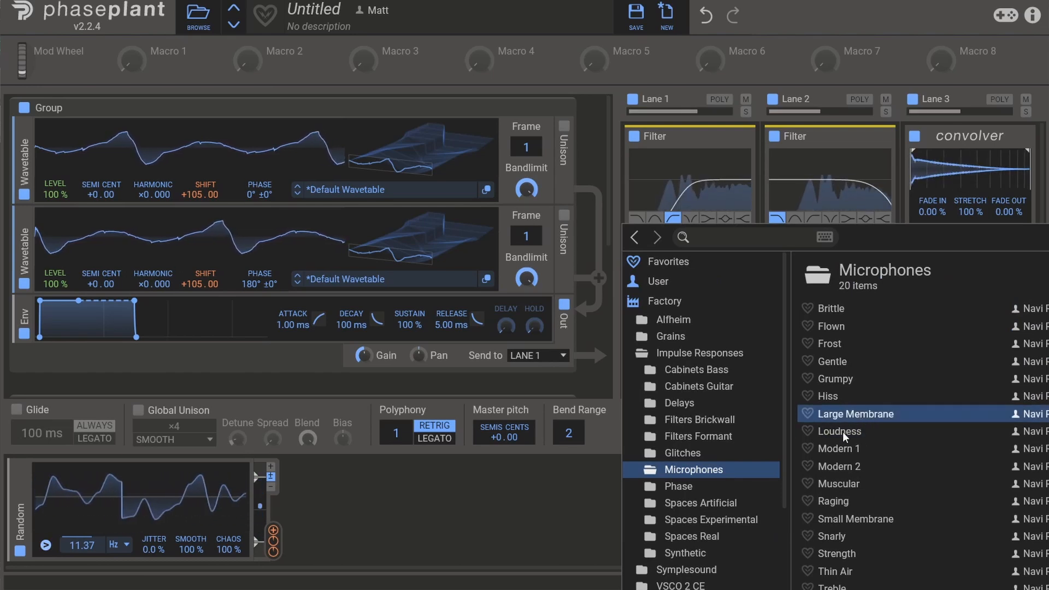
pyautogui.click(843, 432)
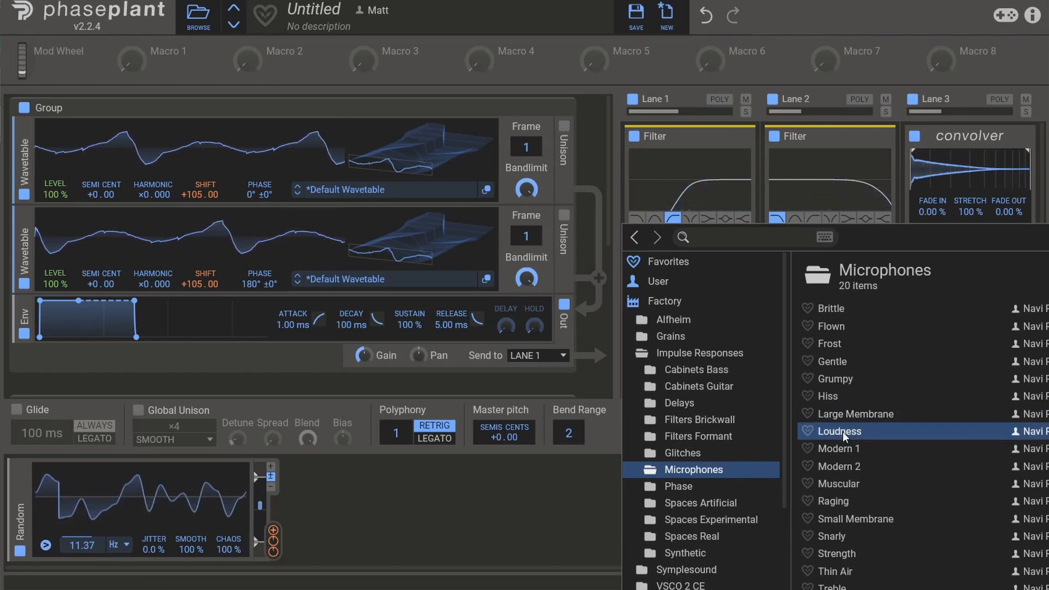
# Load the Modern 2 impulse response in the Convolver, set fade in 0.84%, stretch 114%, fade out 84.4%, raise its tone and lower its mix.
pyautogui.doubleClick(852, 463)
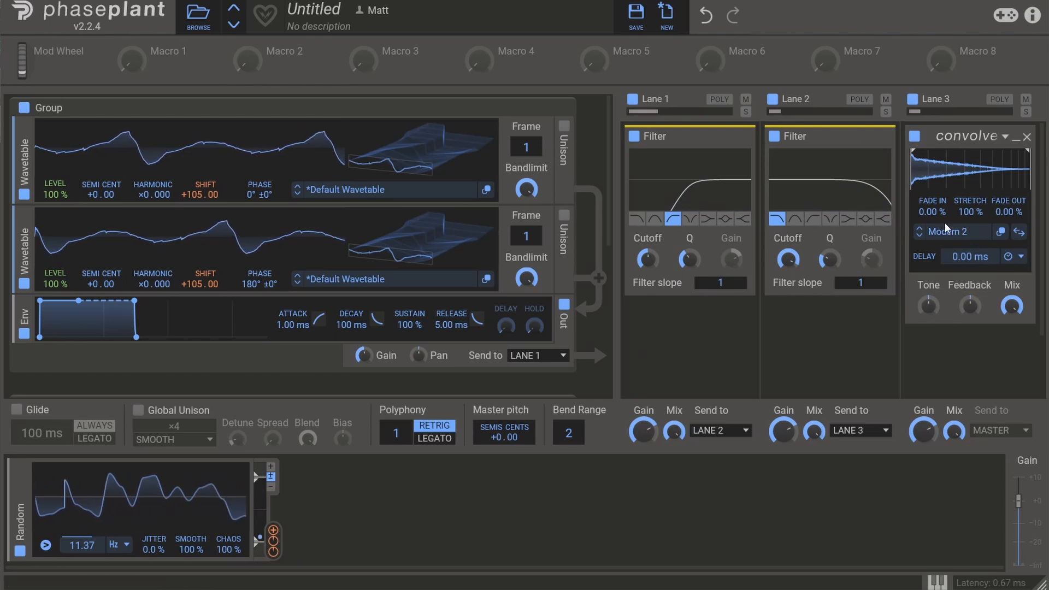
pyautogui.moveTo(930, 306); pyautogui.dragTo(969, 285)
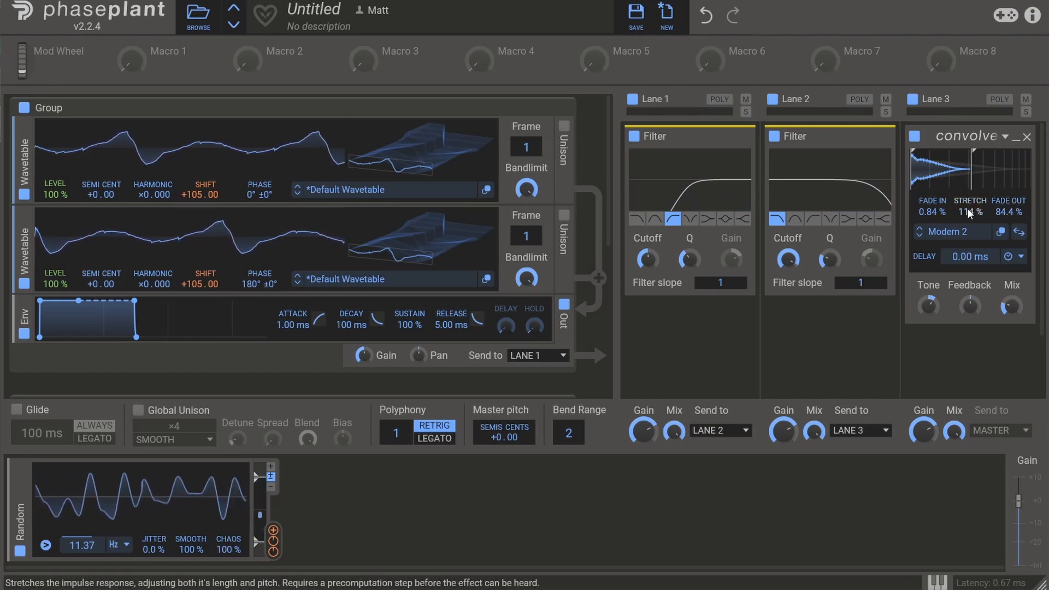
# Add a Reverb below the Convolver in Lane 3, with a shorter decay, stronger dampening and a smaller size.
pyautogui.click(971, 358)
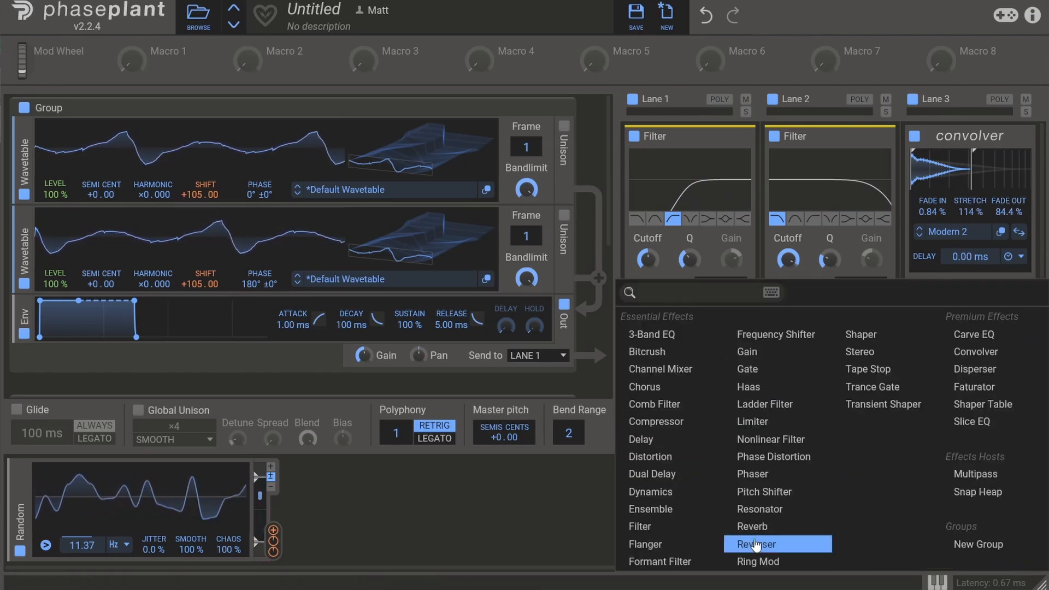
pyautogui.click(758, 527)
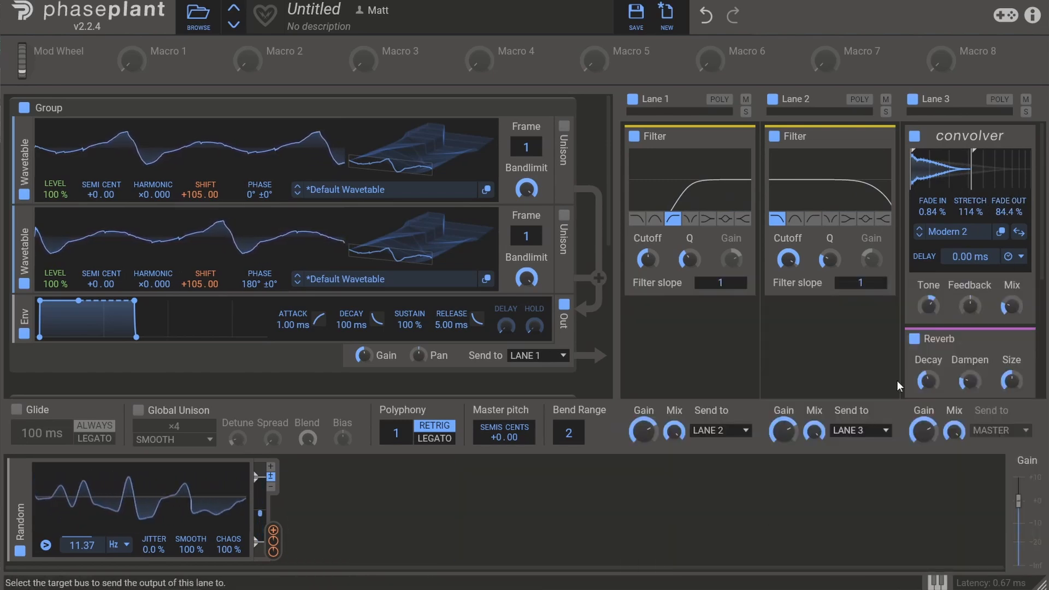
pyautogui.scroll(-1, 987, 298)
pyautogui.scroll(1, 988, 291)
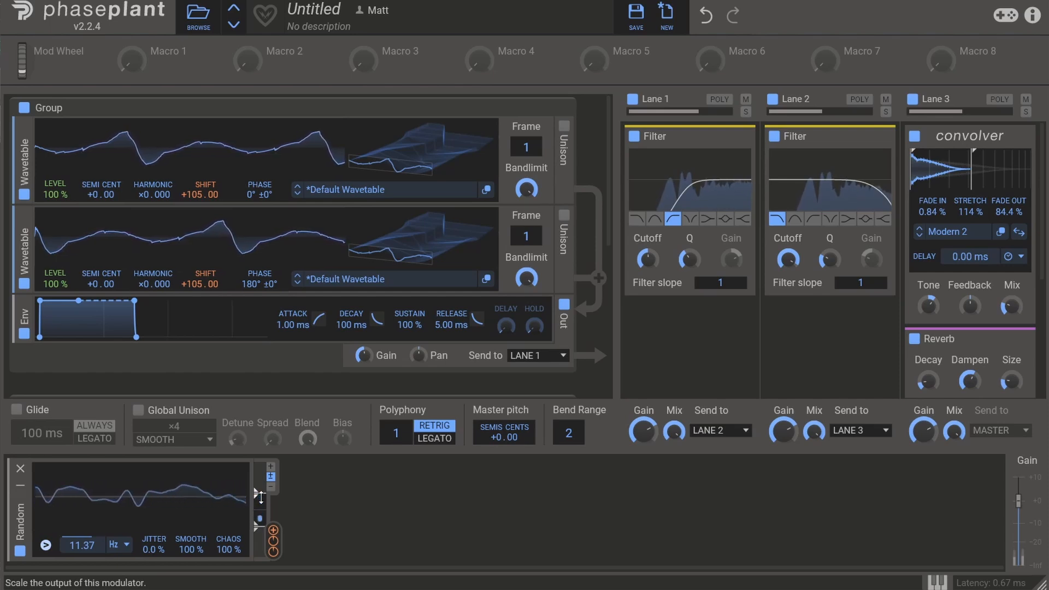
# Add a Stereo effect below Lane 2's filter and modulate its Pan with a new Random modulator running at 0.798 Hz.
pyautogui.scroll(-1, 828, 324)
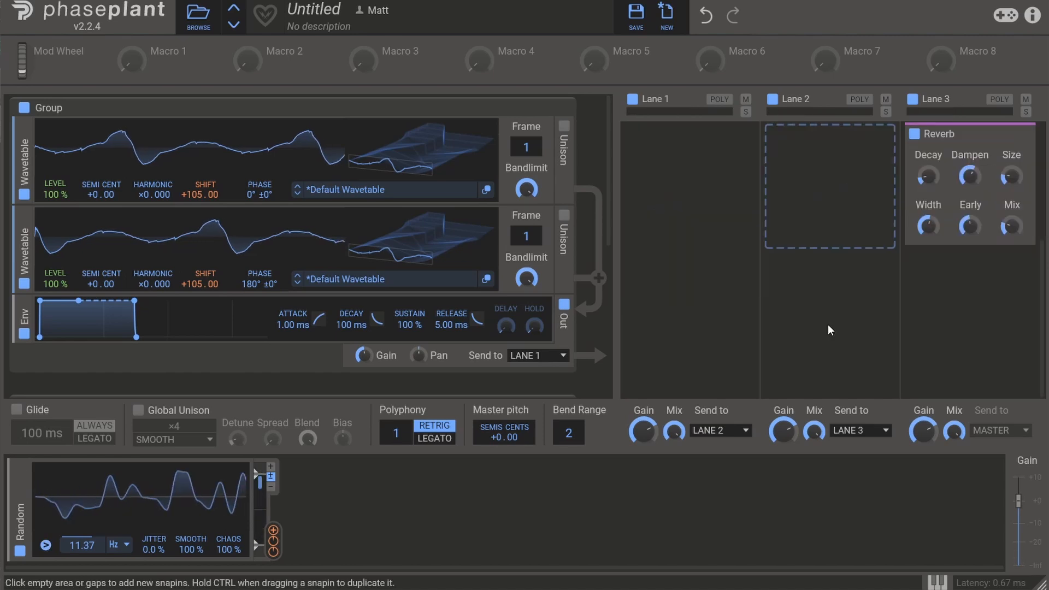
pyautogui.scroll(1, 828, 323)
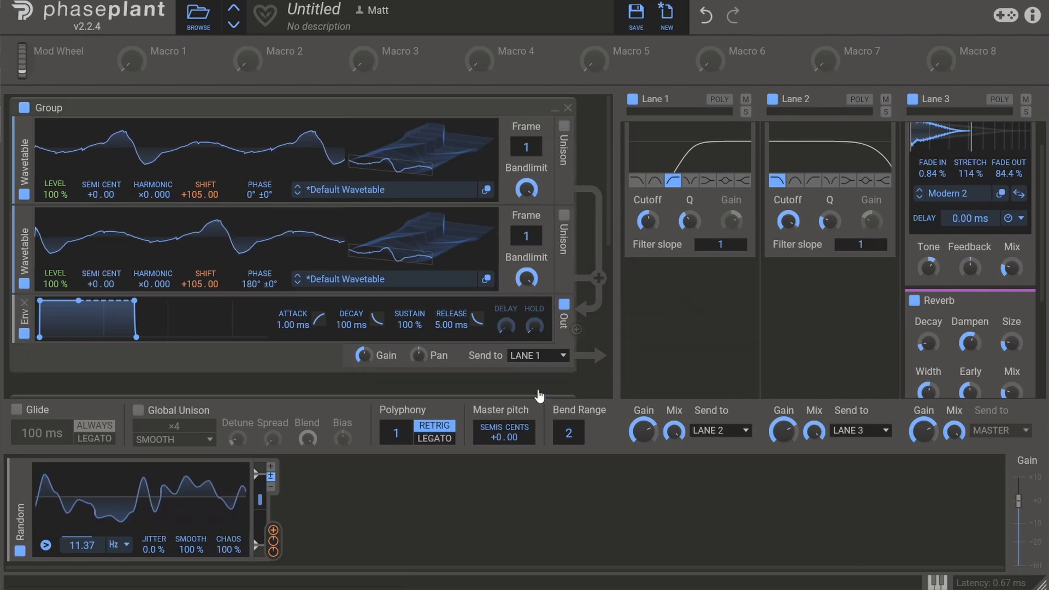
pyautogui.click(339, 503)
pyautogui.moveTo(471, 550); pyautogui.dragTo(618, 372)
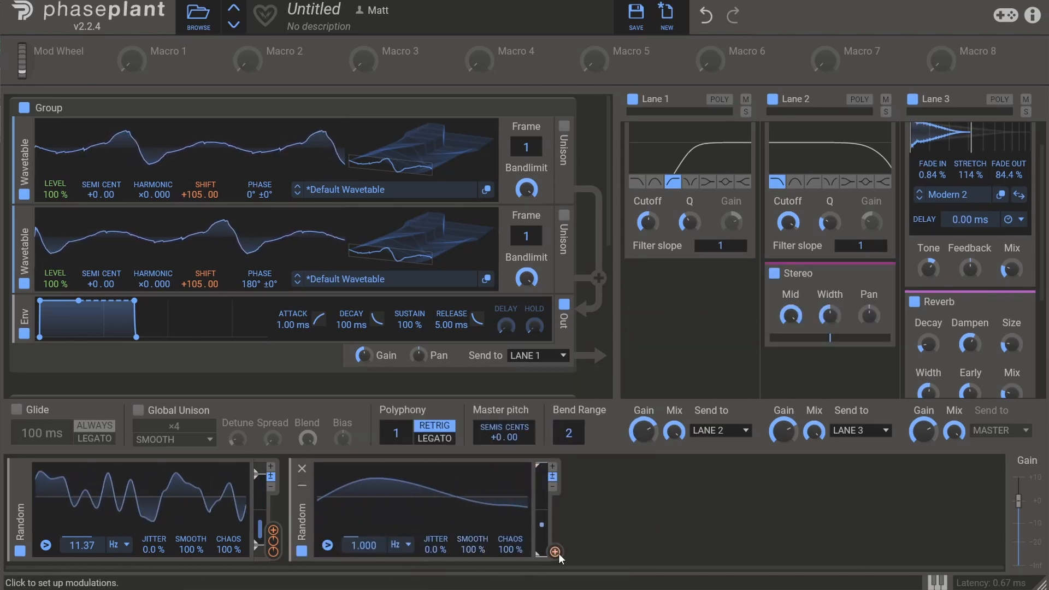
pyautogui.moveTo(556, 552); pyautogui.dragTo(860, 337)
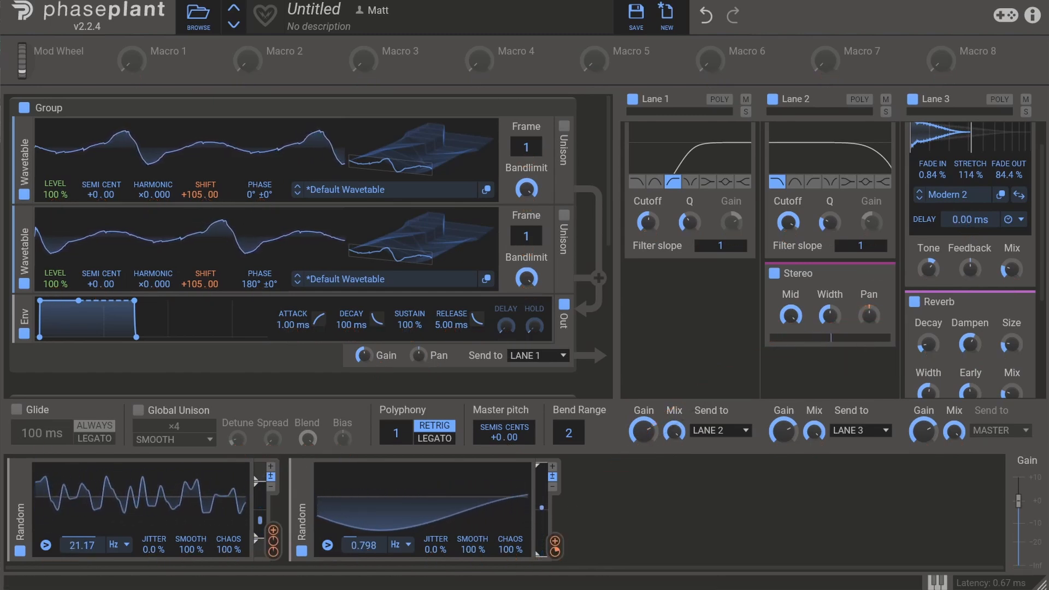